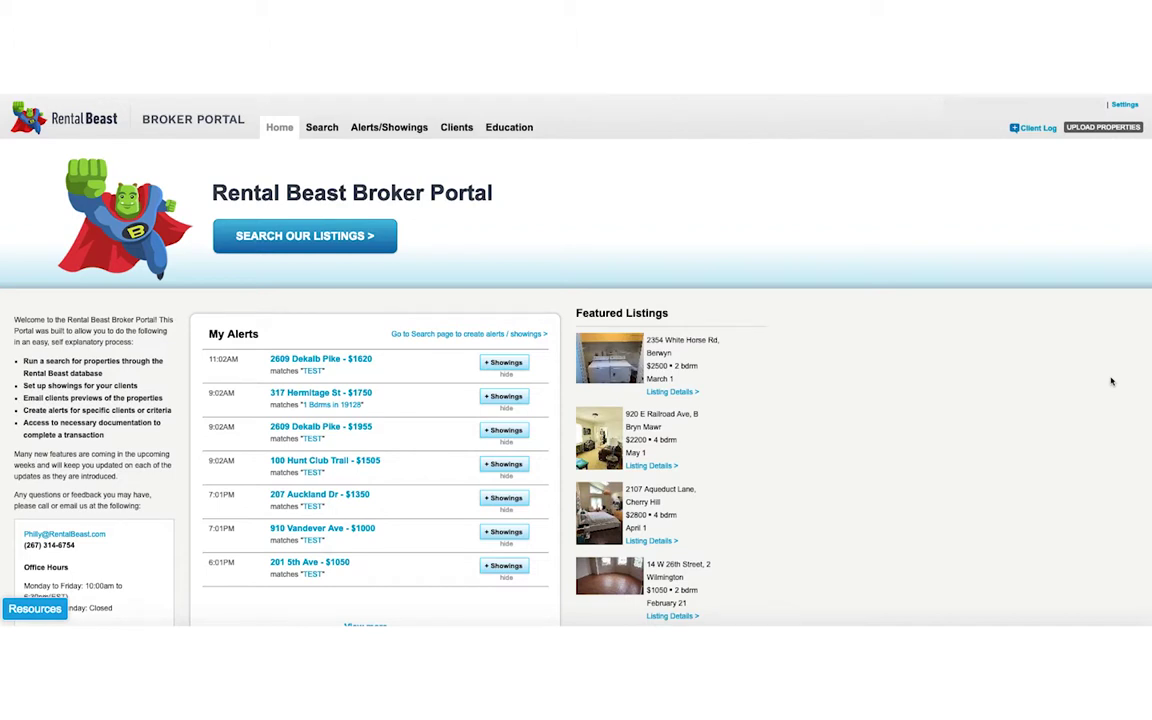
Step: Open the account settings and review the Activity Hub, Notifications and Messaging Options sections
left_click(1126, 106)
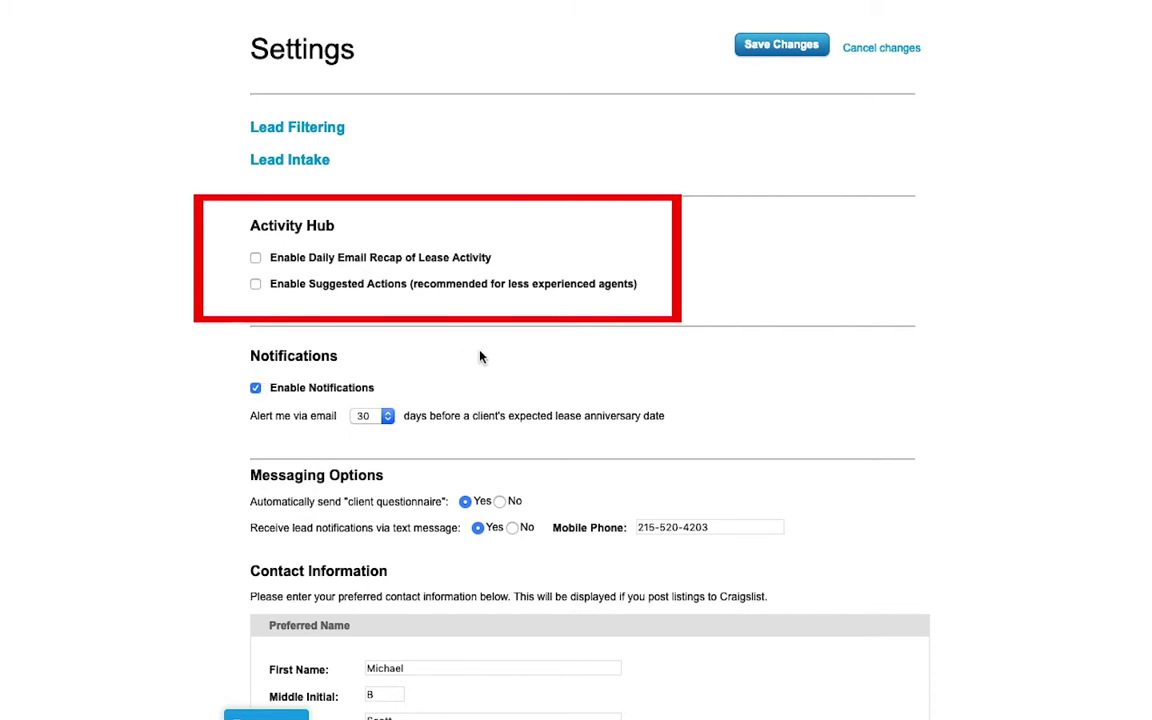
scroll(571, 360, "down", 3)
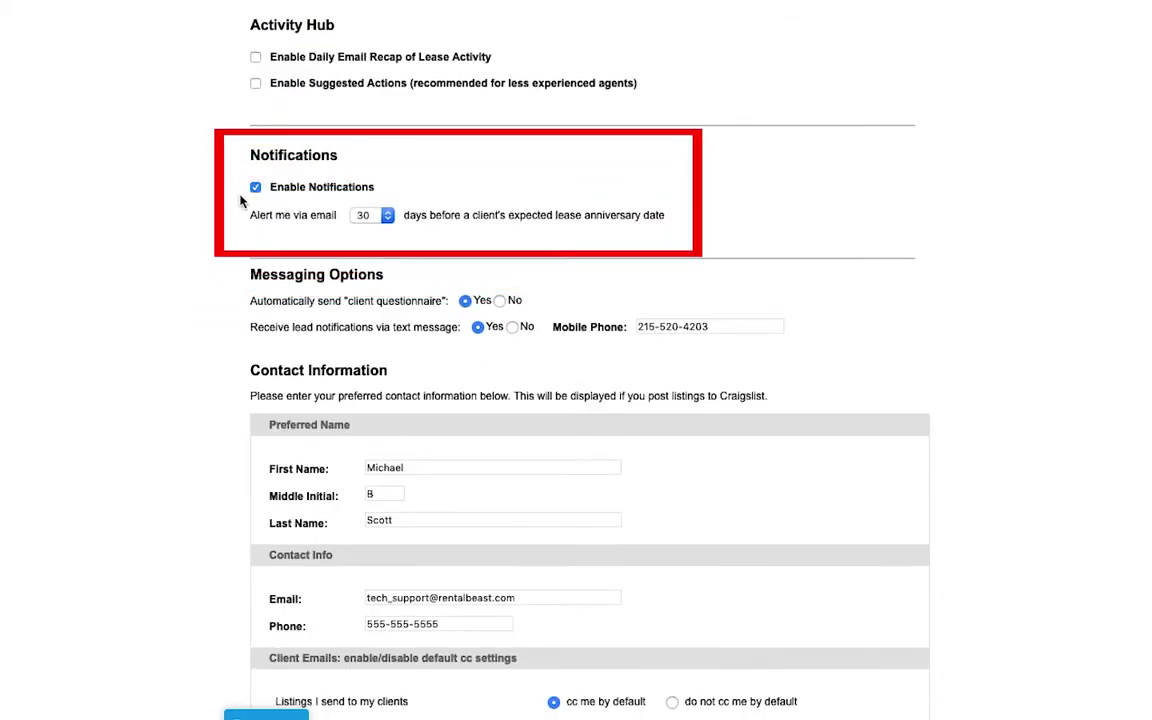
left_click(256, 189)
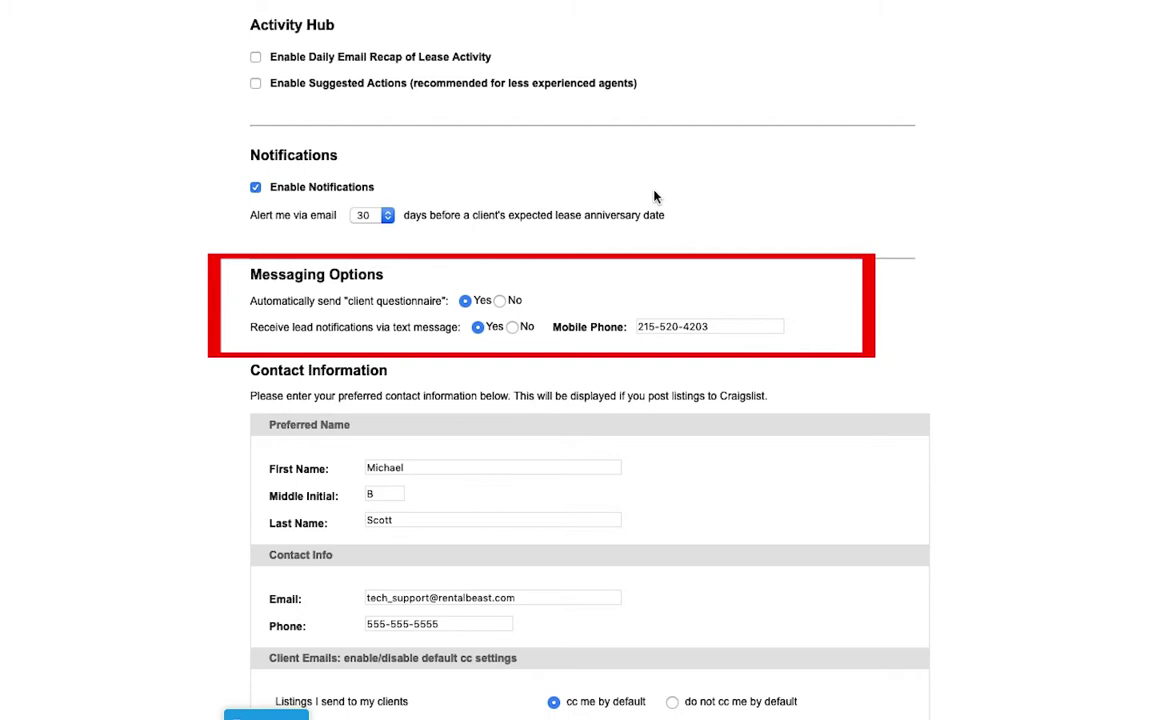
scroll(655, 197, "down", 5)
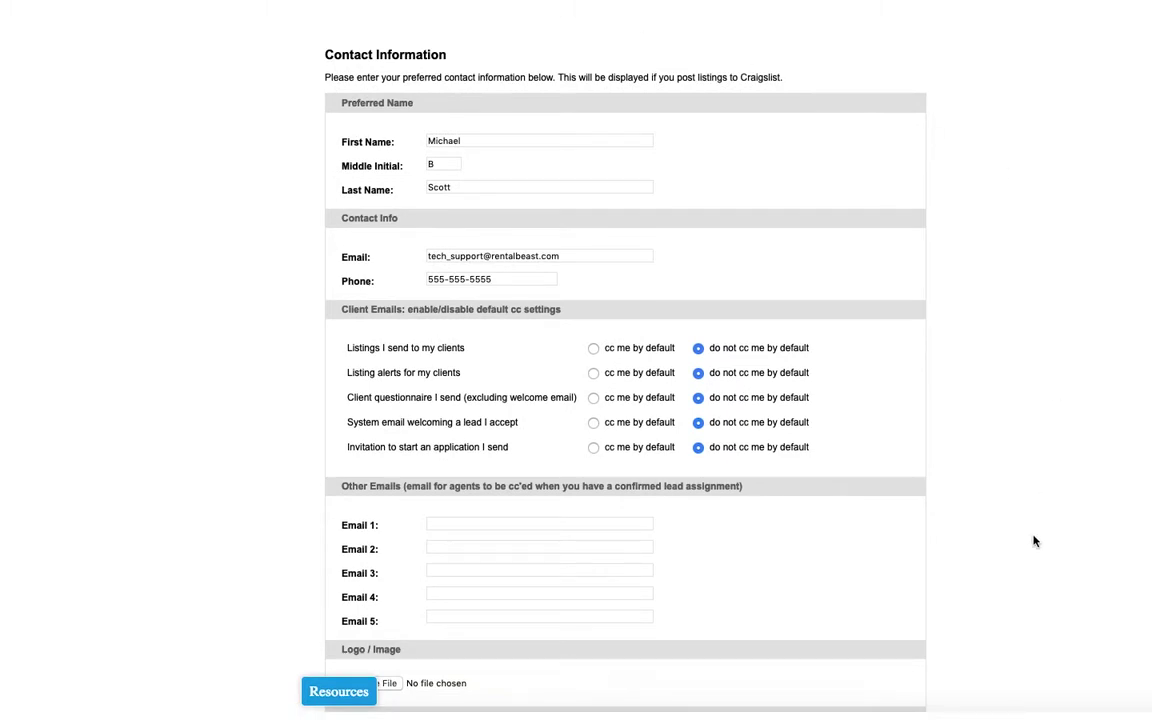
Step: Review the contact email and phone fields, and set all five client email types to cc me by default
left_click_drag(571, 256, 406, 263)
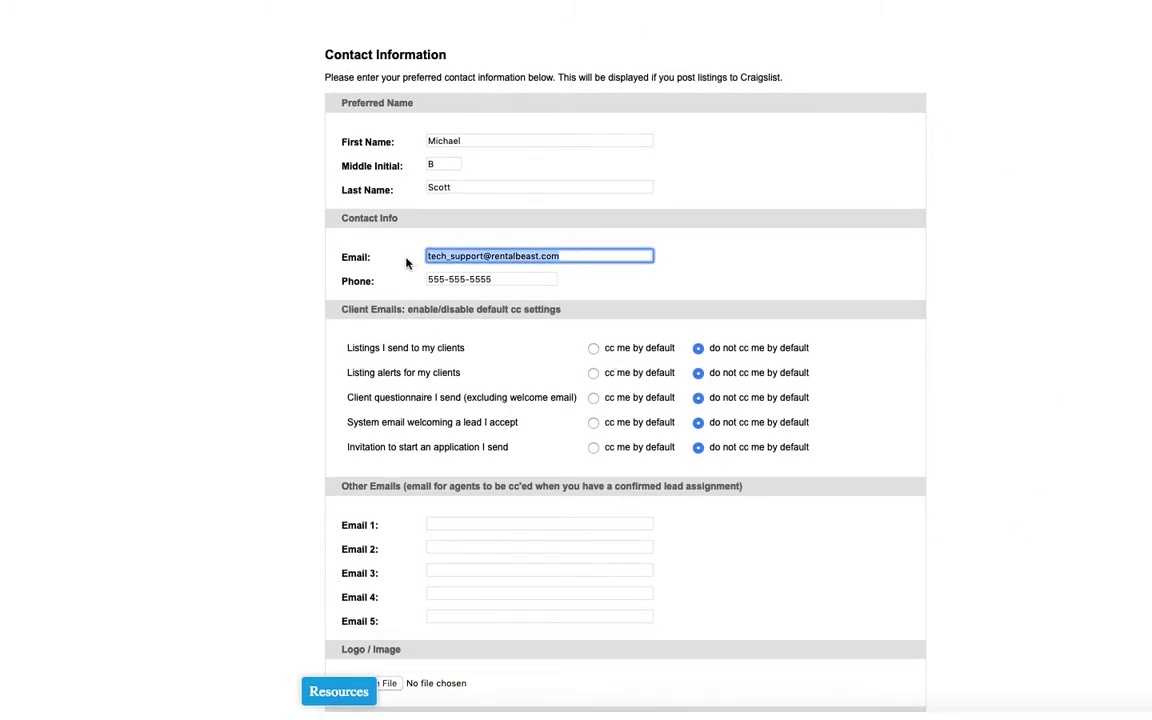
left_click_drag(491, 279, 428, 281)
left_click(703, 283)
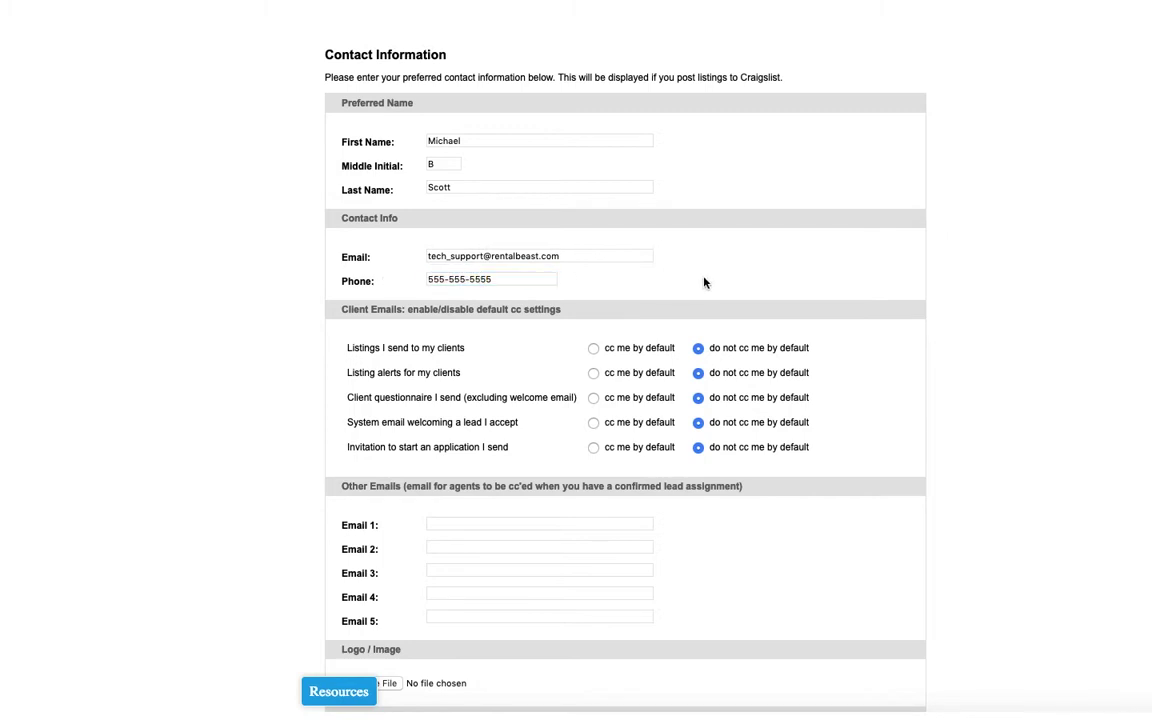
left_click(594, 348)
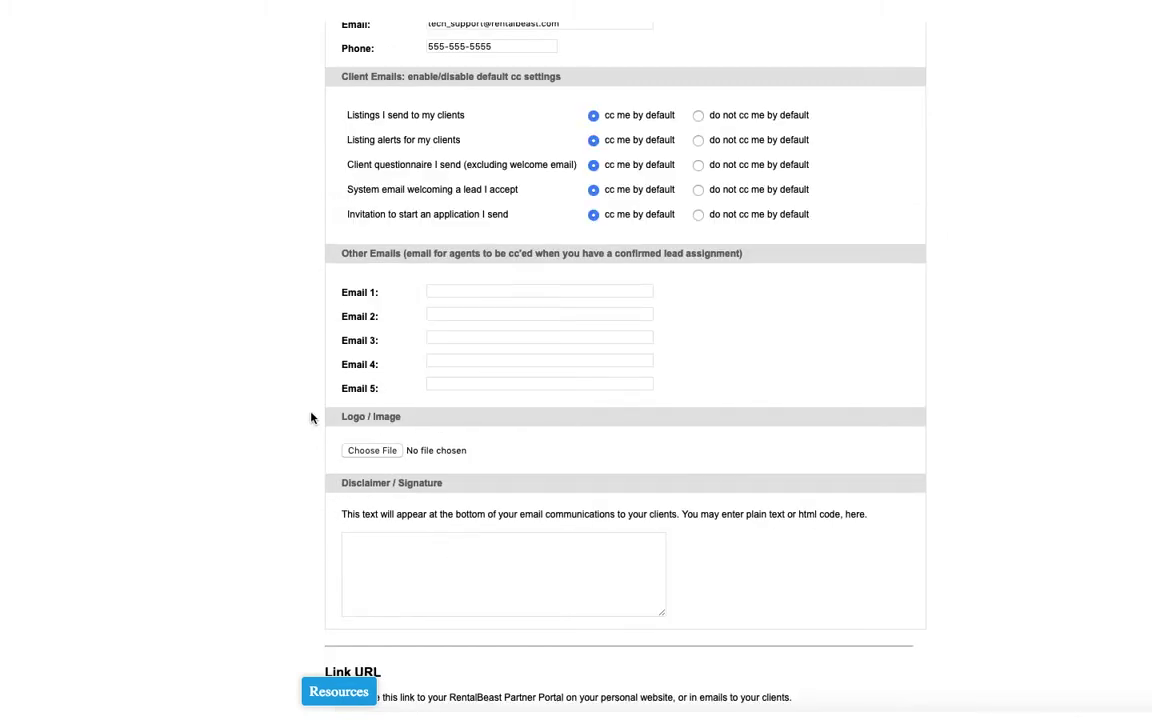
Step: Enter the signature "Please call if you need anything at all," with the agent's name and "(Your Real Estate Agent)", and copy the partner portal link URL
left_click_drag(311, 413, 576, 455)
scroll(625, 330, "down", 1)
scroll(998, 519, "down", 1)
left_click(548, 432)
scroll(819, 431, "down", 1)
scroll(819, 431, "down", 1)
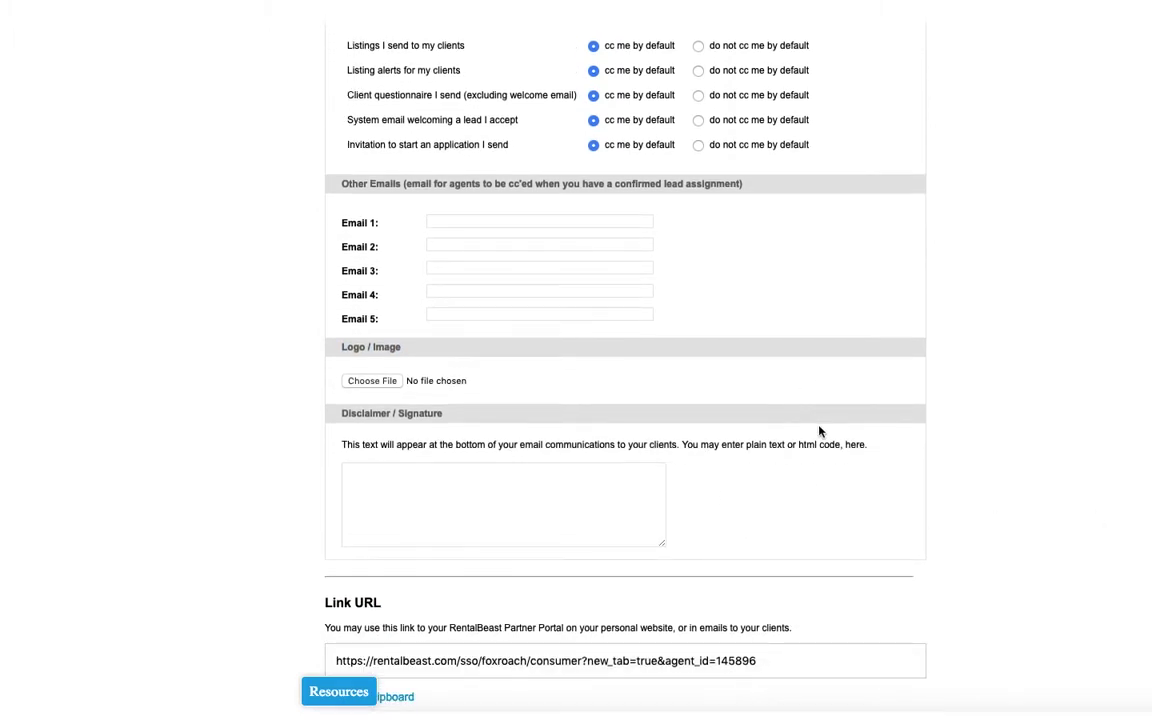
scroll(819, 431, "down", 1)
scroll(819, 431, "down", 5)
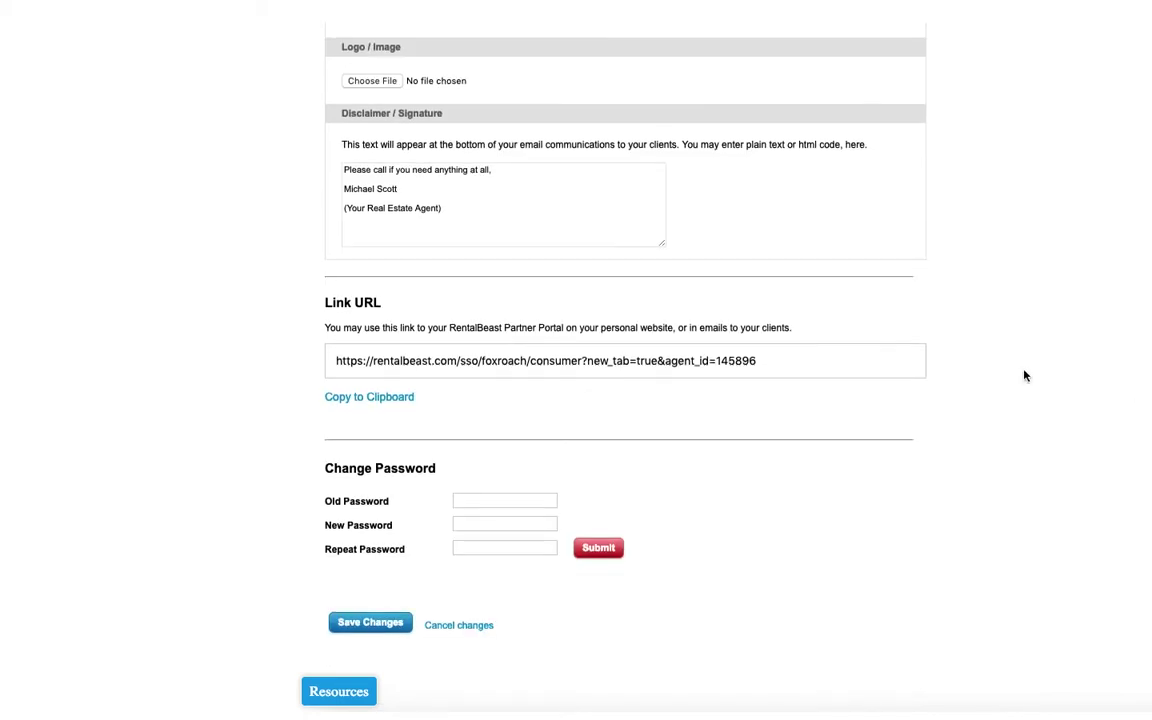
left_click(385, 400)
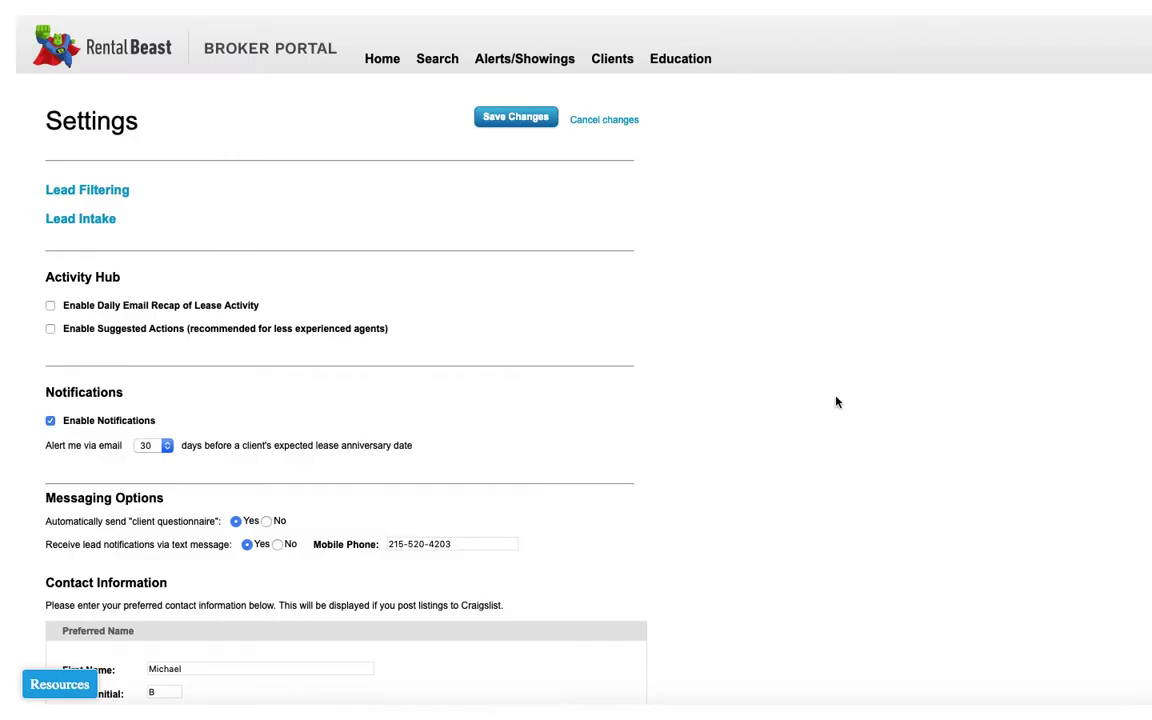
Step: Open the Lead Filtering settings and review the minimum rent and maximum days until move-in filters
left_click(113, 199)
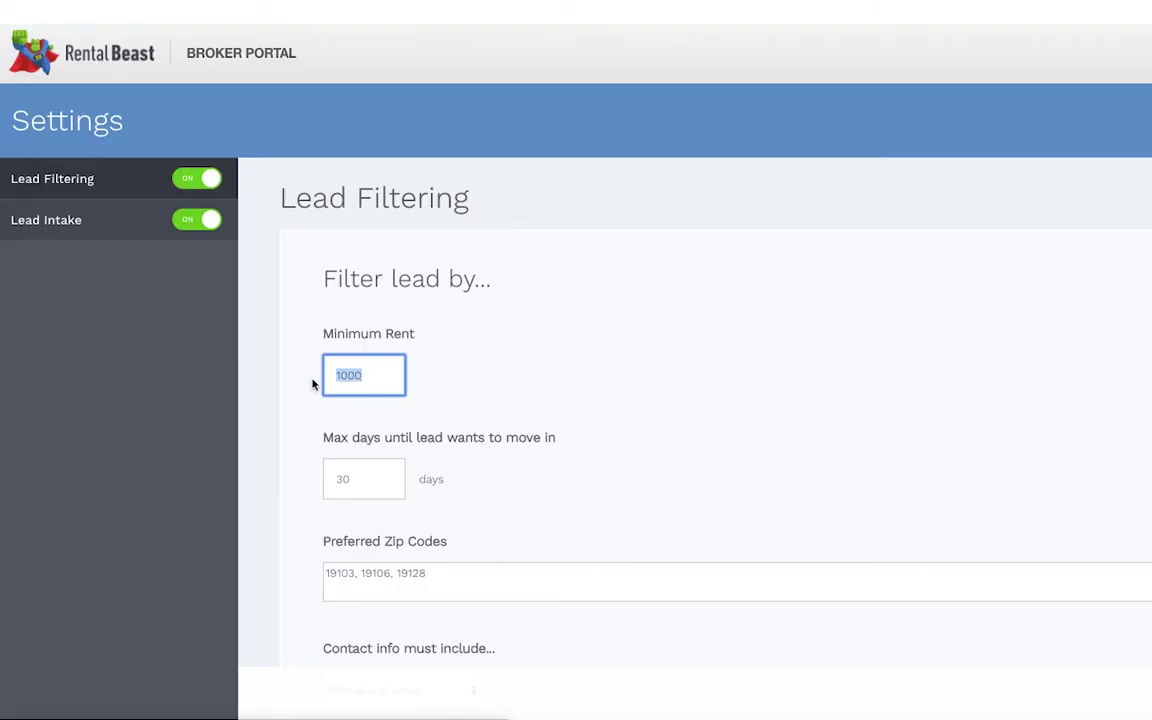
left_click(345, 476)
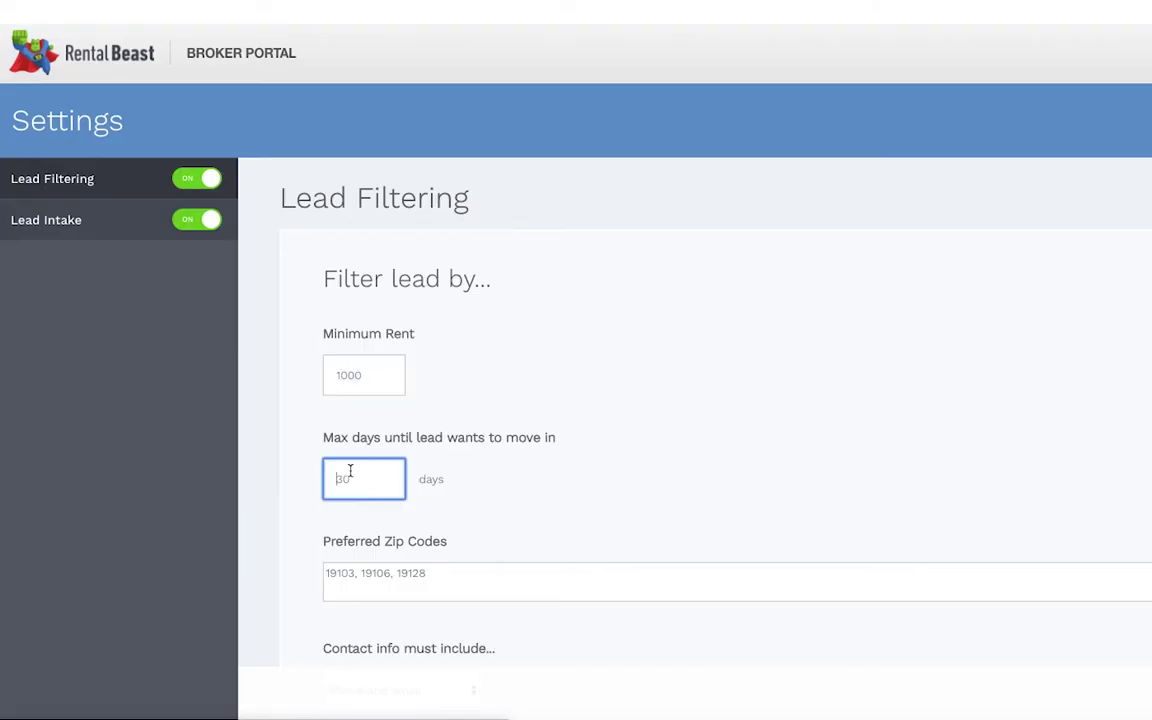
left_click(823, 468)
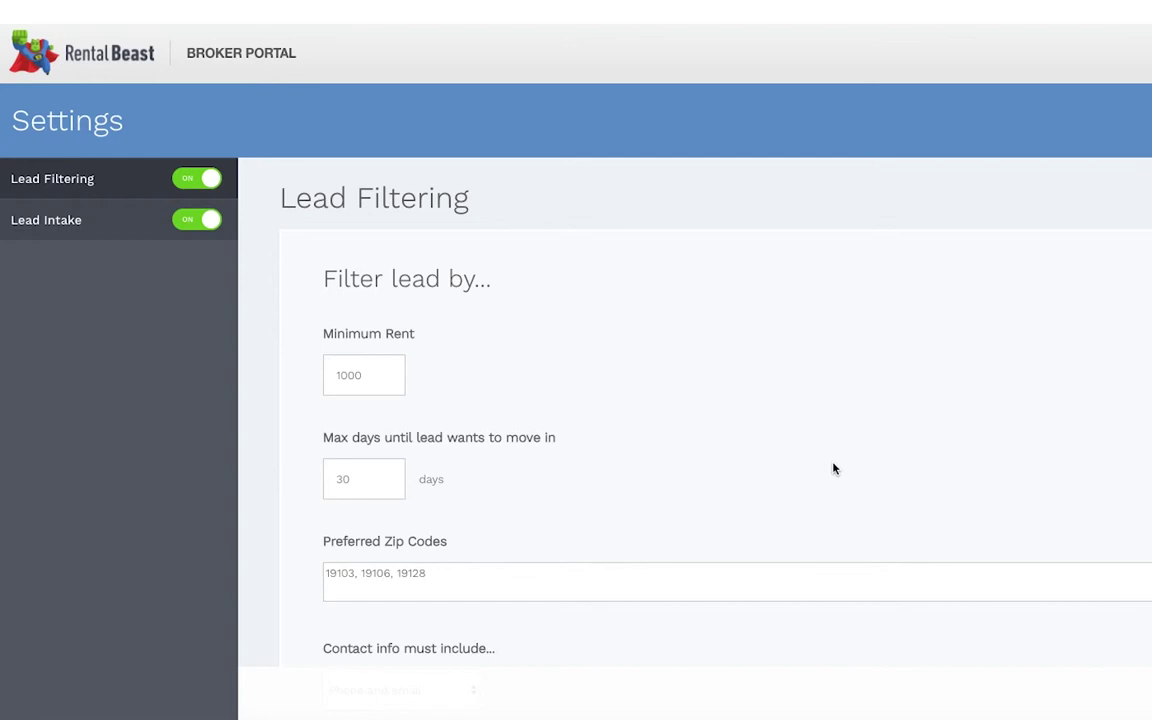
Step: Open the Lead Intake settings and set the welcome email delay to 1 minute after lead acceptance
left_click(50, 221)
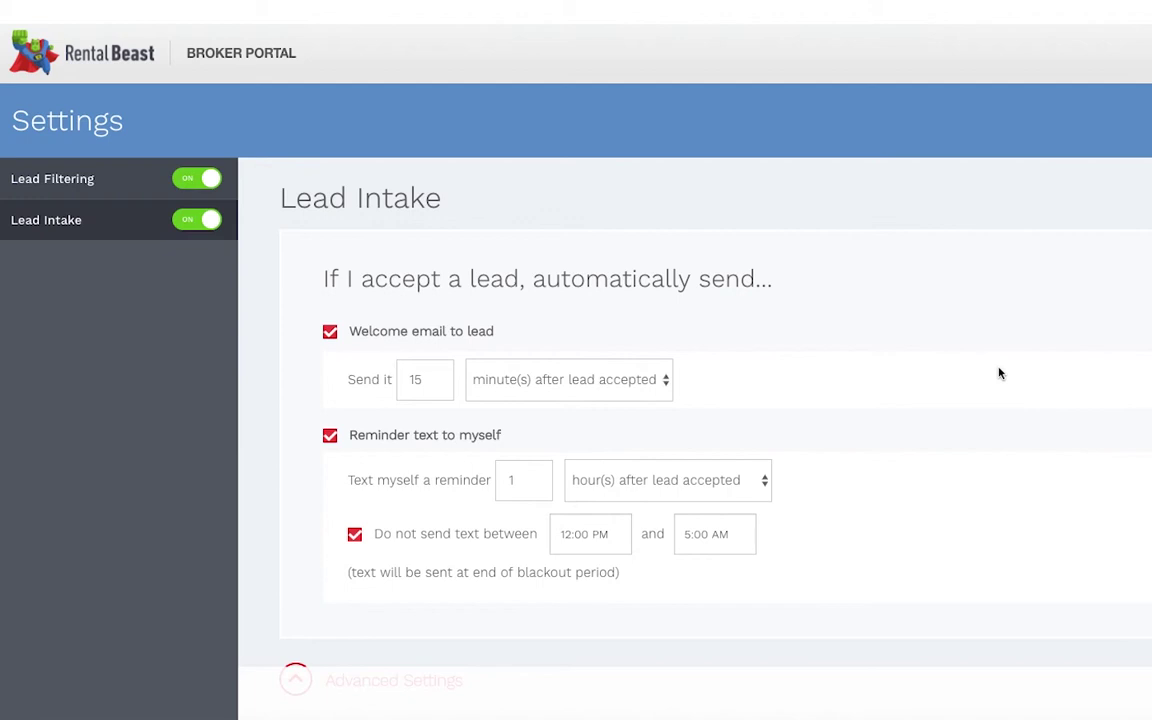
left_click(422, 376)
key("BackSpace")
scroll(866, 362, "down", 1)
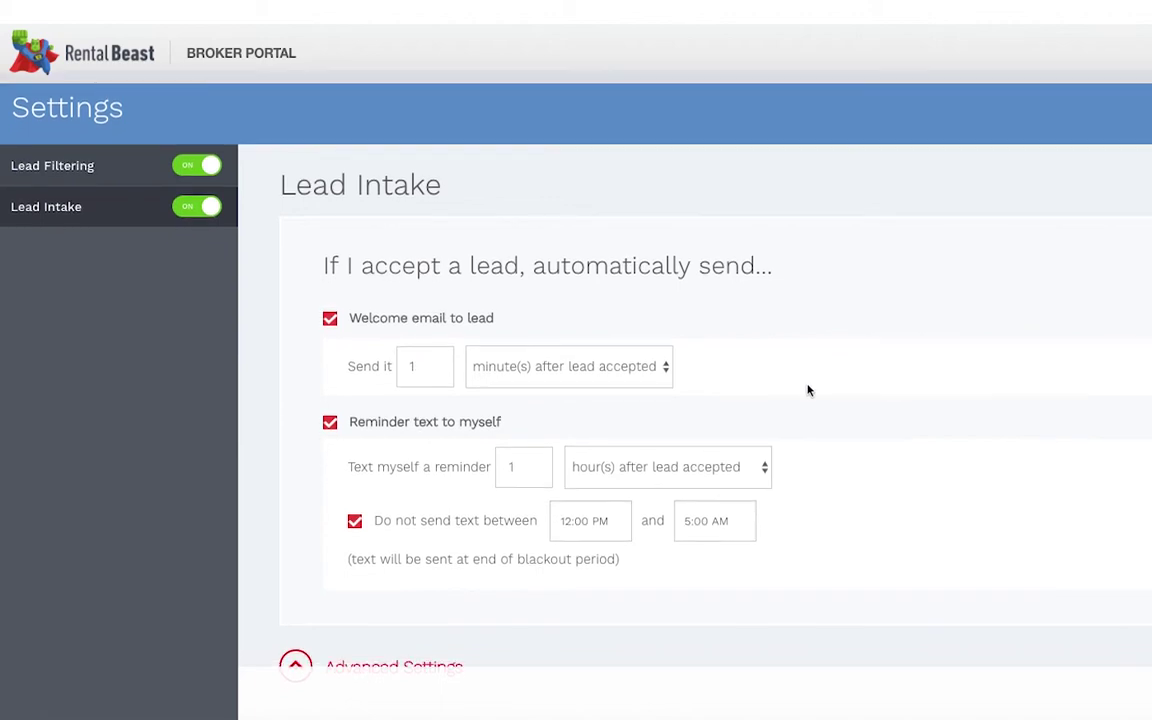
Step: Set the reminder text to myself to 15 minutes after lead acceptance
left_click(575, 468)
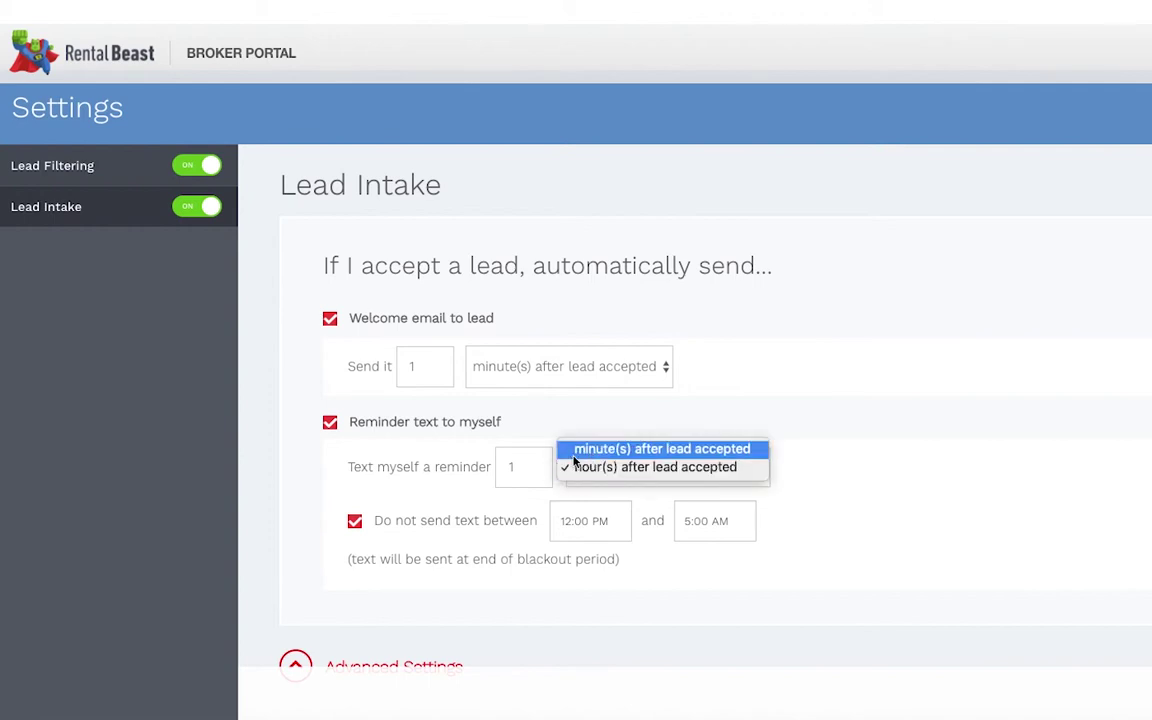
left_click(600, 449)
left_click(533, 468)
type("5")
left_click(941, 460)
scroll(224, 561, "down", 2)
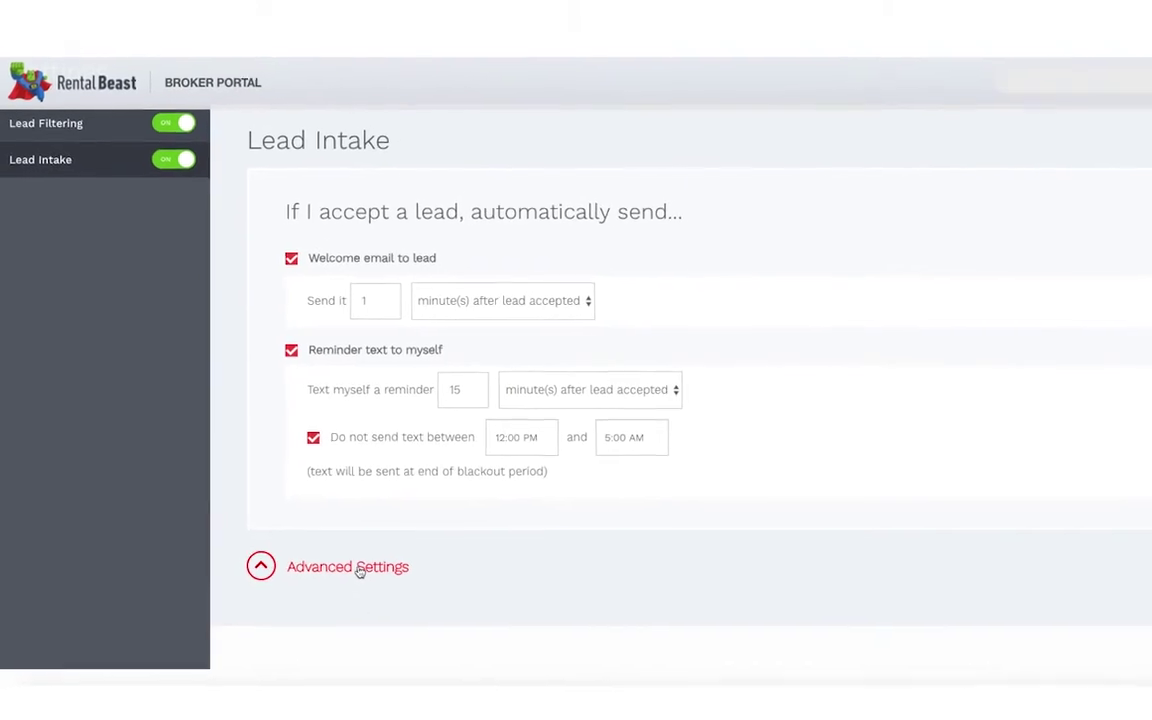
Step: Expand the advanced intake settings, switch the welcome email to custom content, and view the available dynamic tags
left_click(403, 582)
scroll(874, 459, "down", 4)
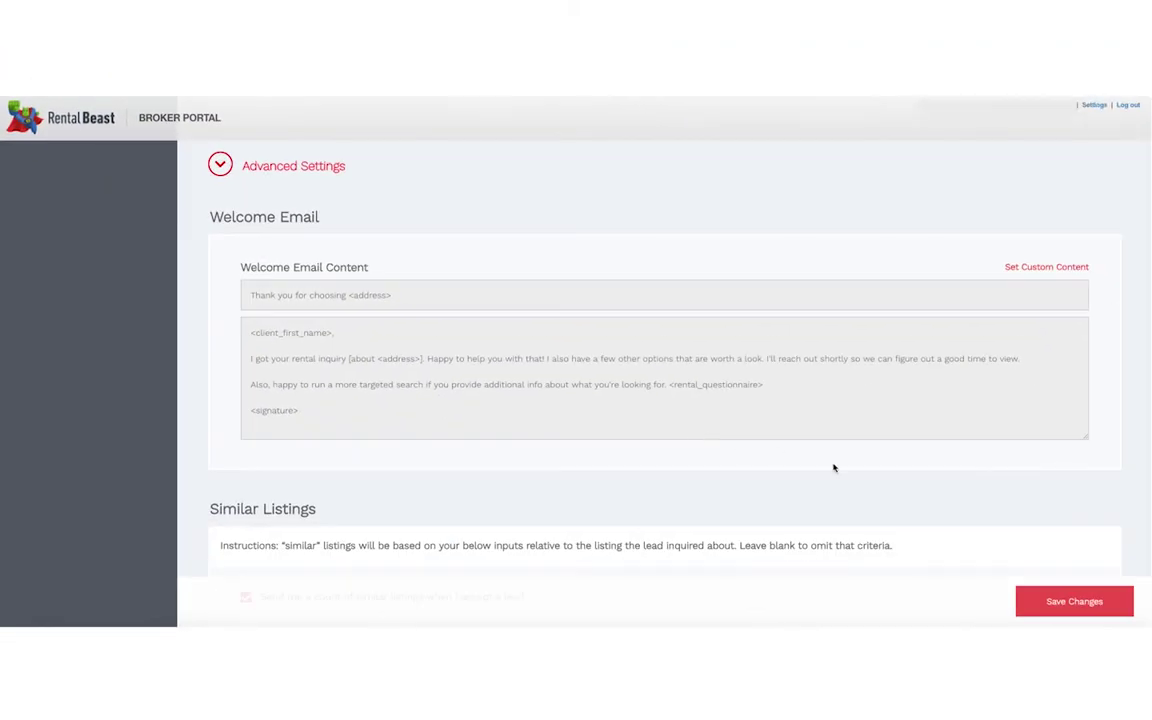
left_click(1044, 269)
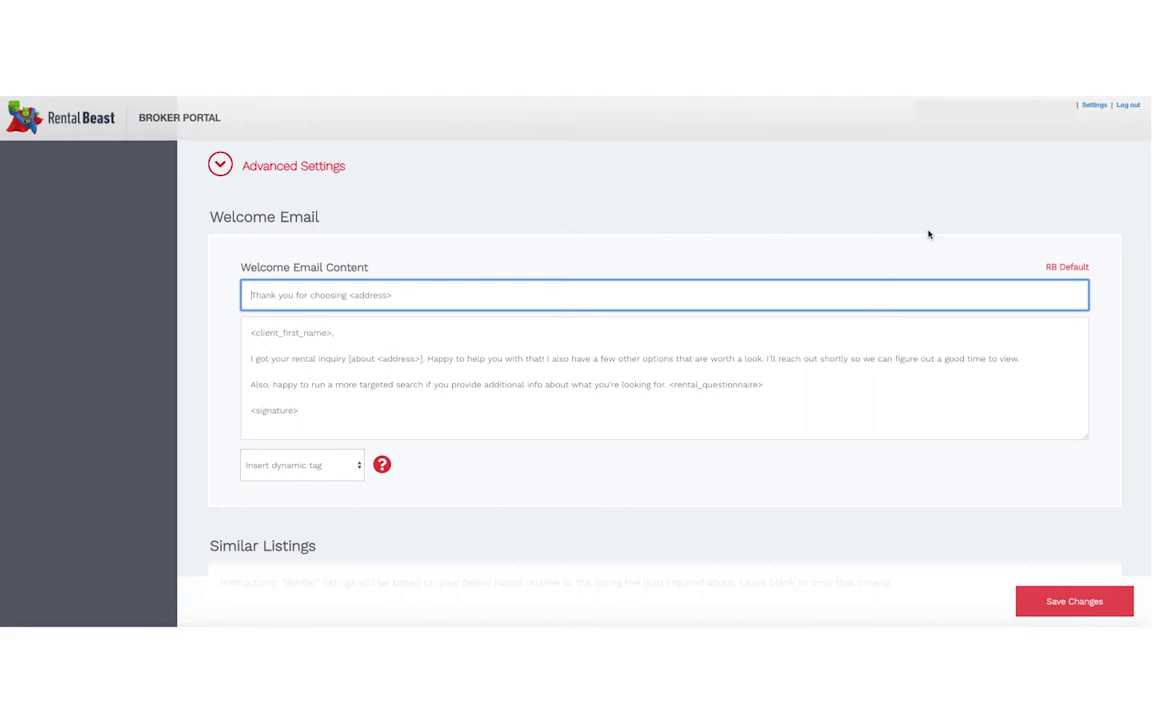
left_click(355, 465)
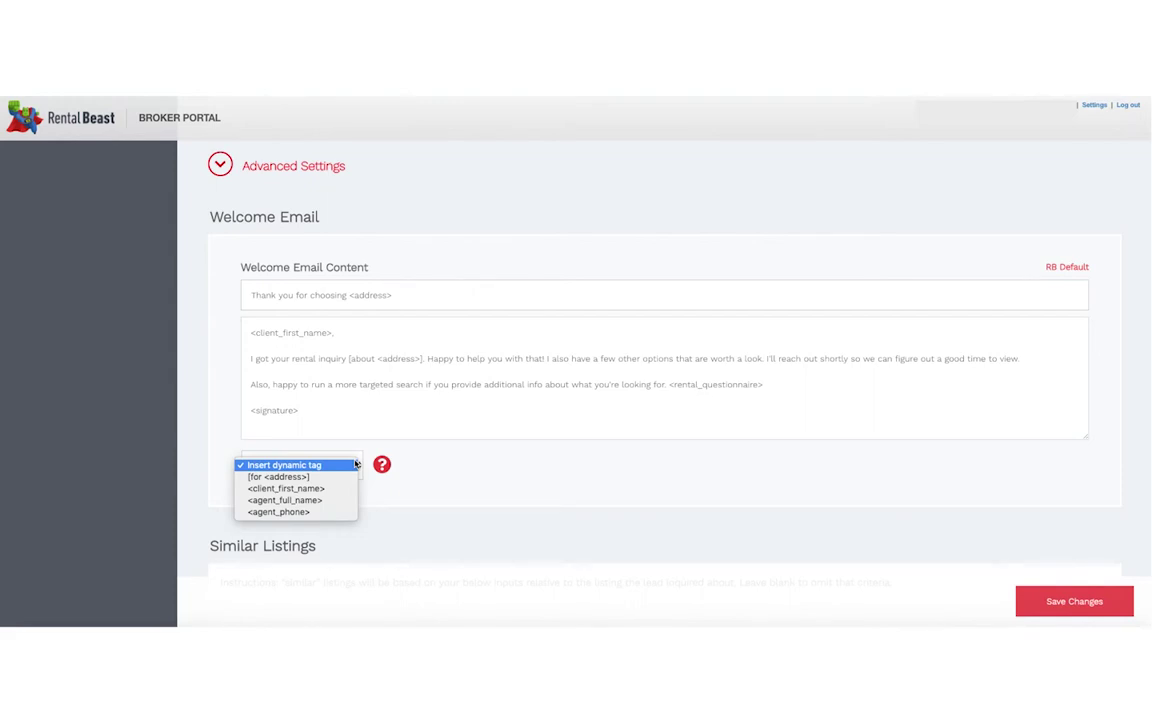
Step: Set the similar listings location criterion to Neighborhood or Zip Code
scroll(707, 470, "down", 8)
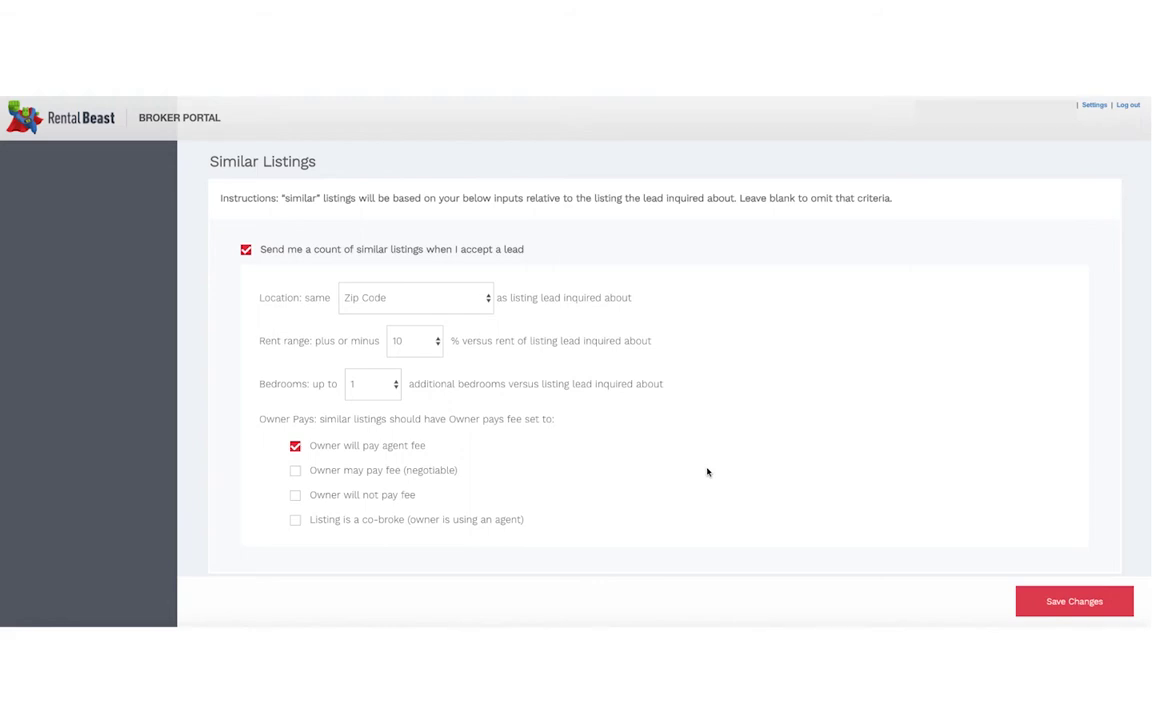
left_click(452, 306)
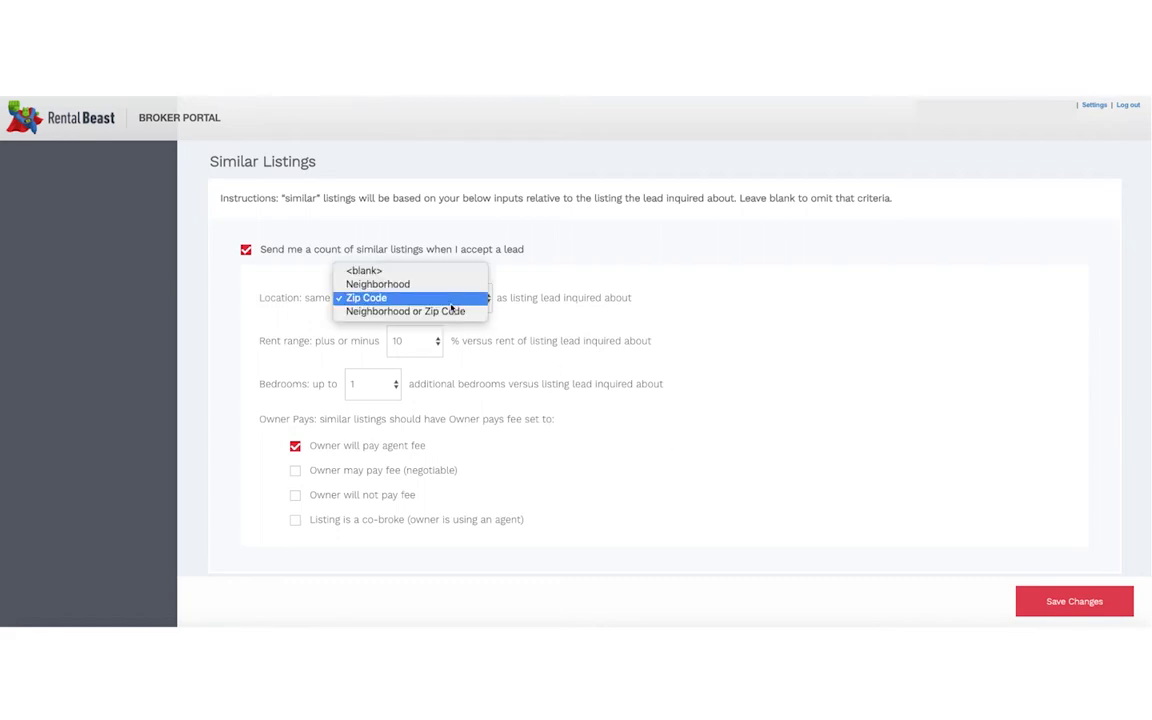
left_click(452, 311)
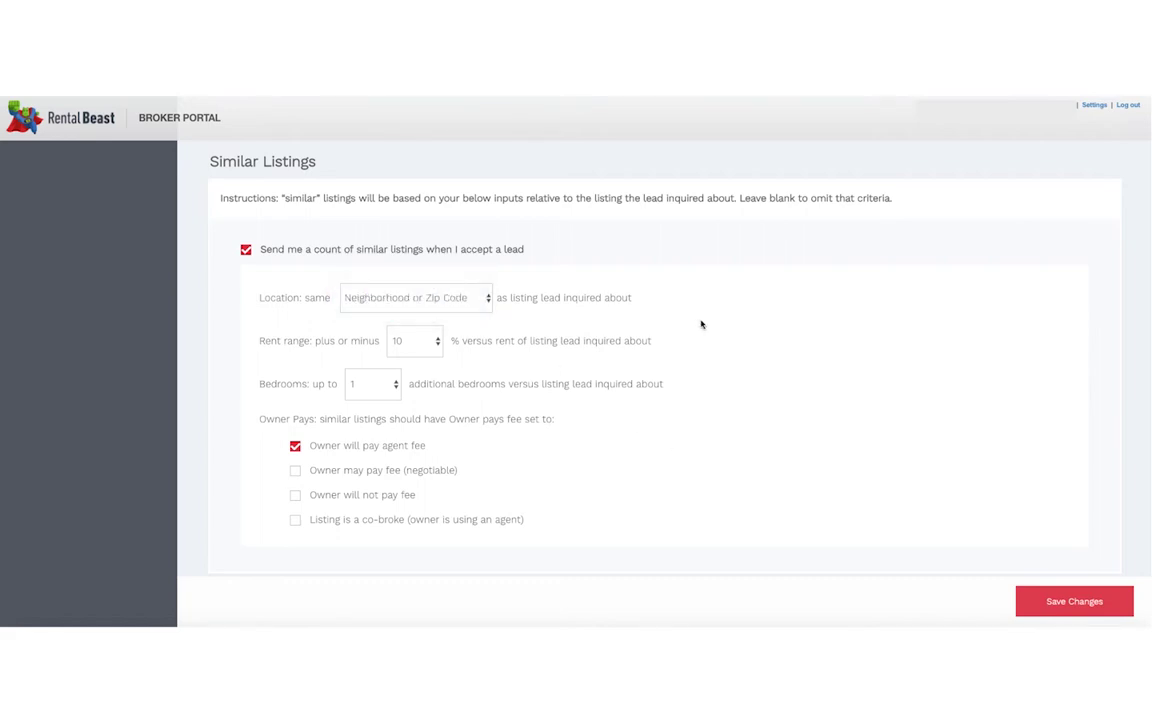